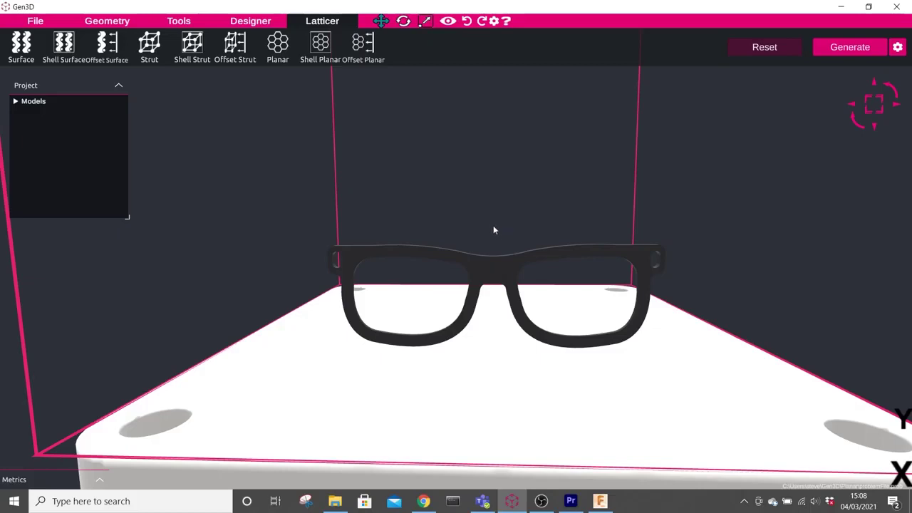
# Step: Add a planar lattice to the glasses frame and open the lattice's settings
pyautogui.click(497, 273)
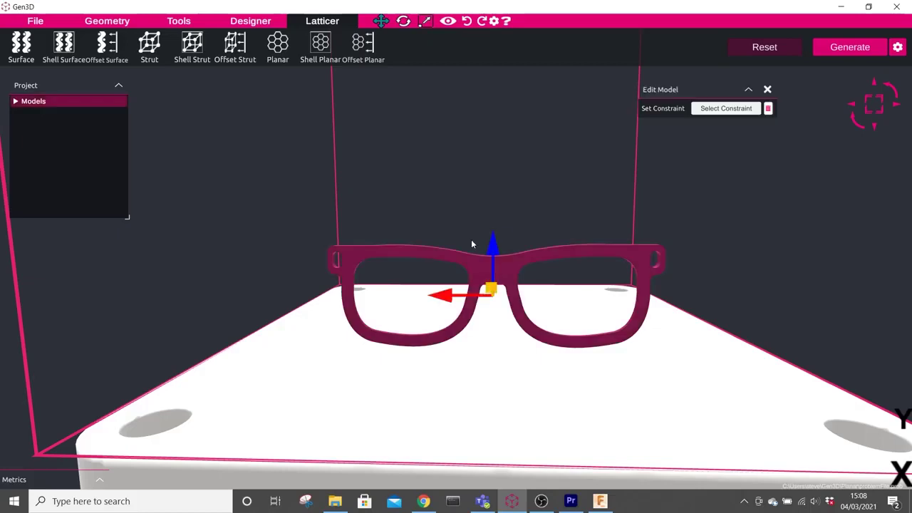
pyautogui.moveTo(421, 210); pyautogui.dragTo(407, 205)
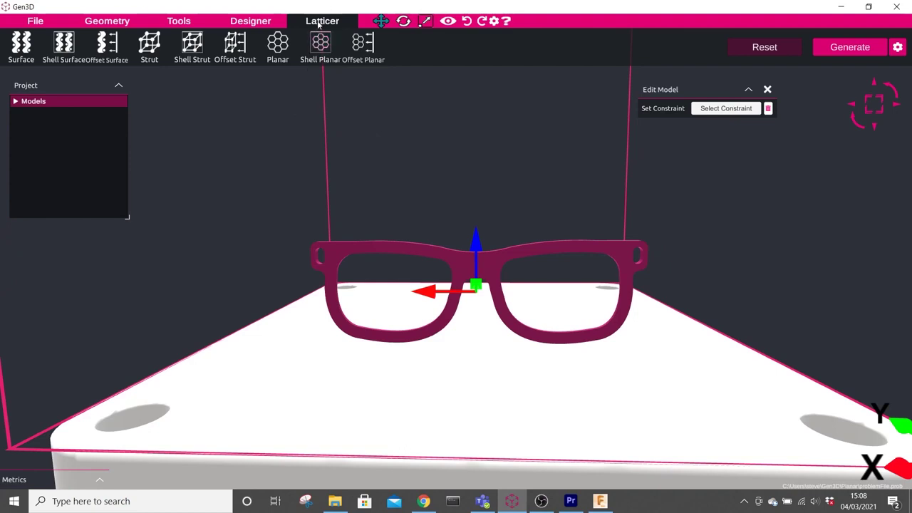
pyautogui.click(278, 46)
pyautogui.click(17, 125)
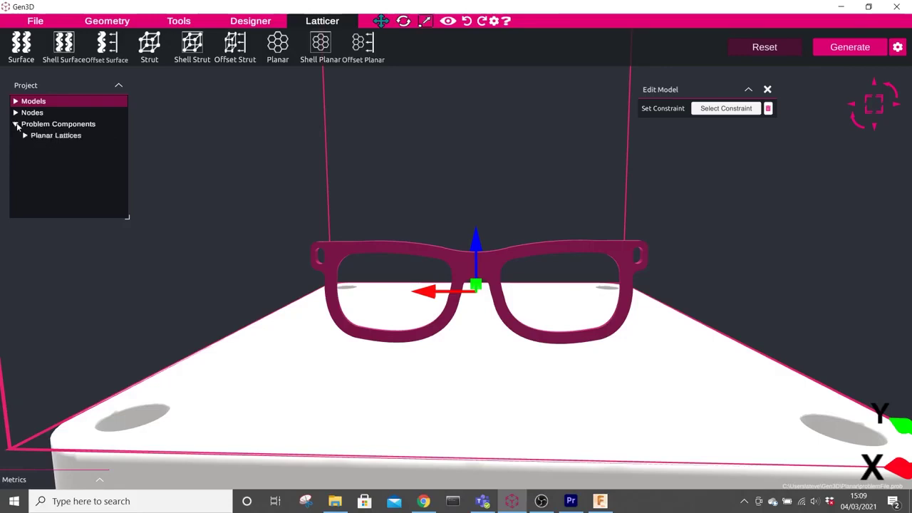
pyautogui.click(245, 147)
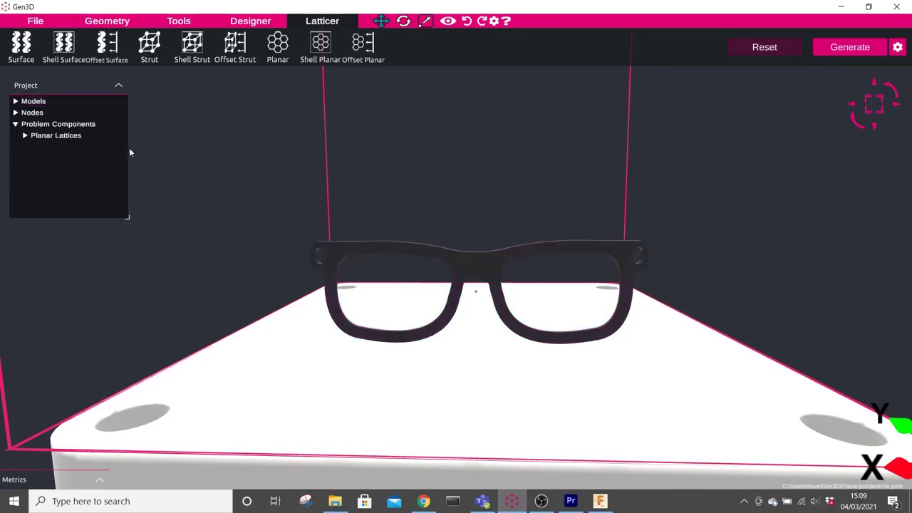
pyautogui.click(50, 139)
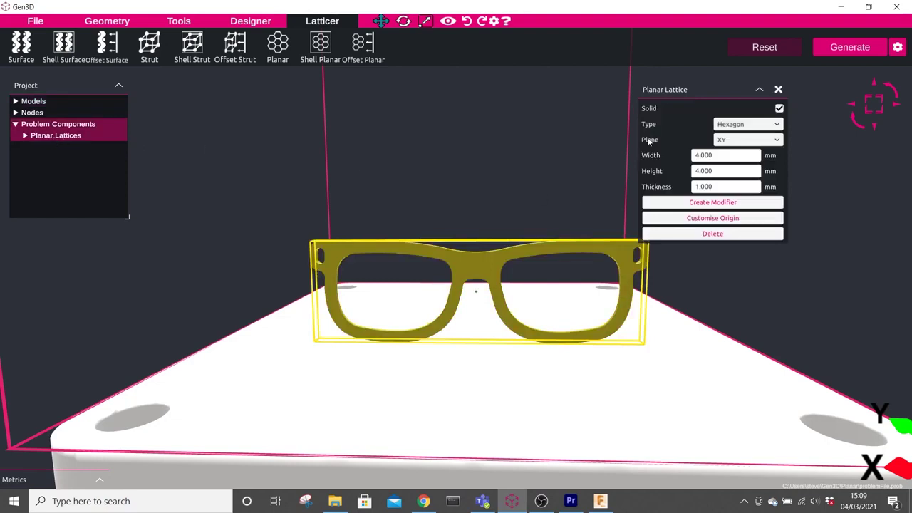
# Step: Keep the planar lattice as Hexagon on the XY plane and generate it at 0.5 mm resolution
pyautogui.moveTo(671, 92); pyautogui.dragTo(708, 120)
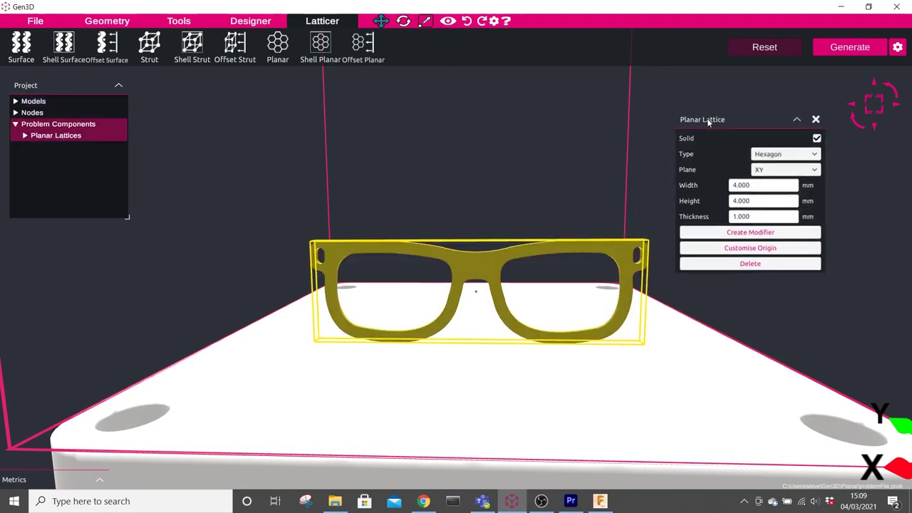
pyautogui.click(768, 173)
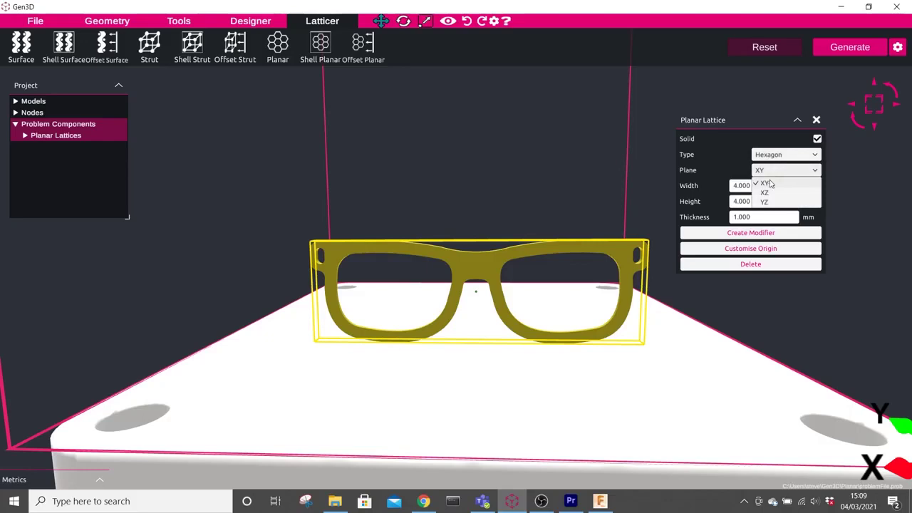
pyautogui.click(718, 161)
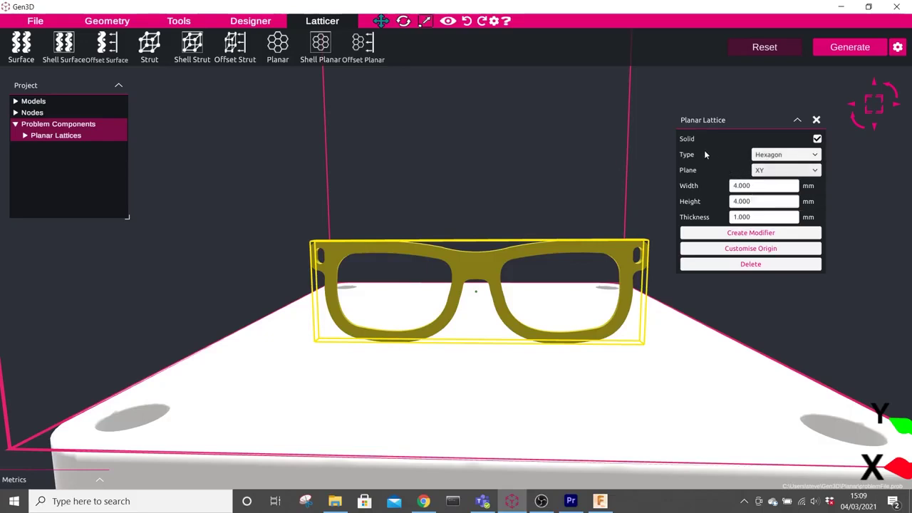
pyautogui.click(784, 155)
pyautogui.click(785, 156)
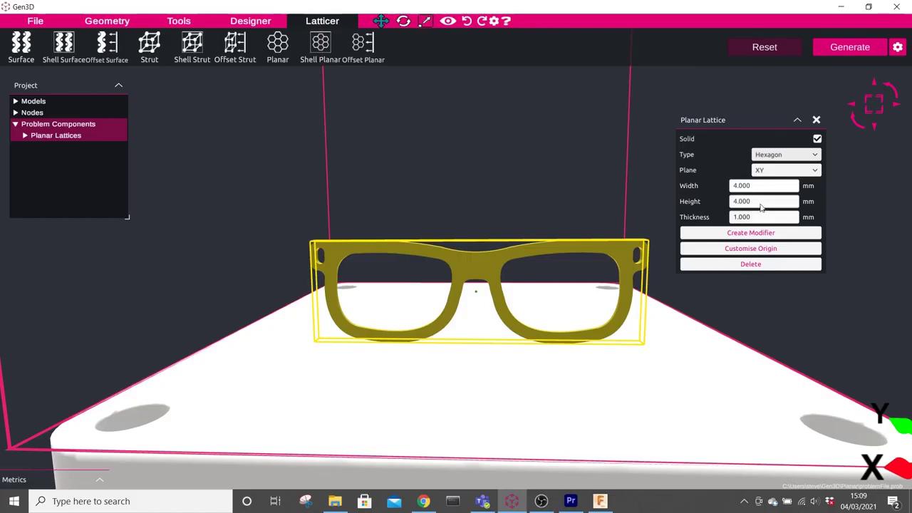
pyautogui.click(896, 54)
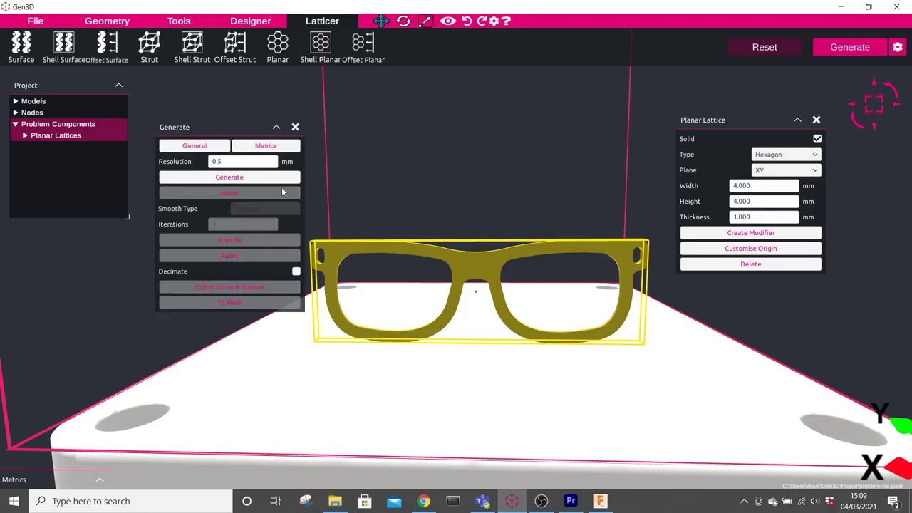
pyautogui.moveTo(193, 127); pyautogui.dragTo(176, 105)
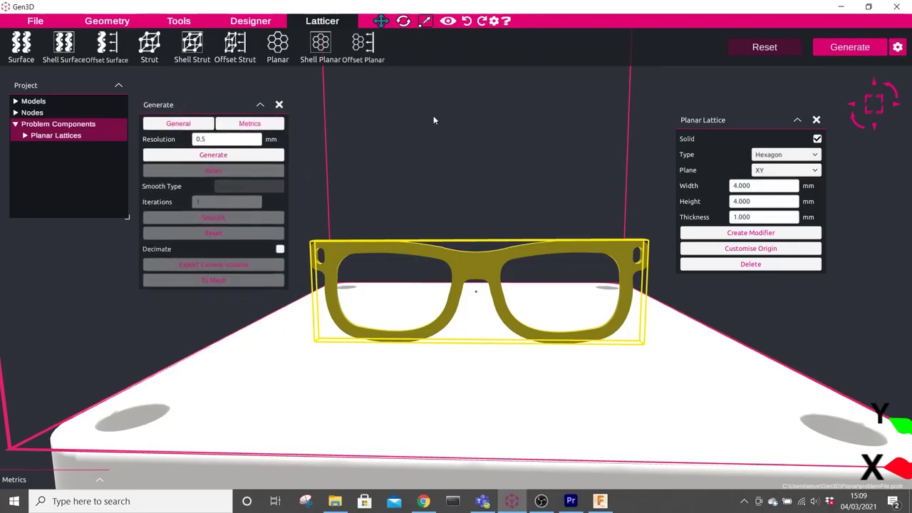
pyautogui.click(227, 158)
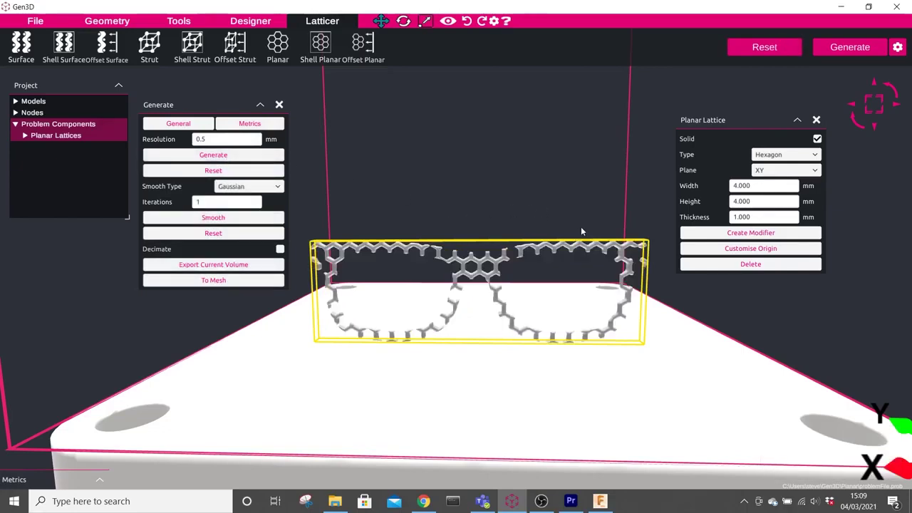
# Step: Set the planar lattice's cell width and height to 2 mm and regenerate it
pyautogui.doubleClick(762, 186)
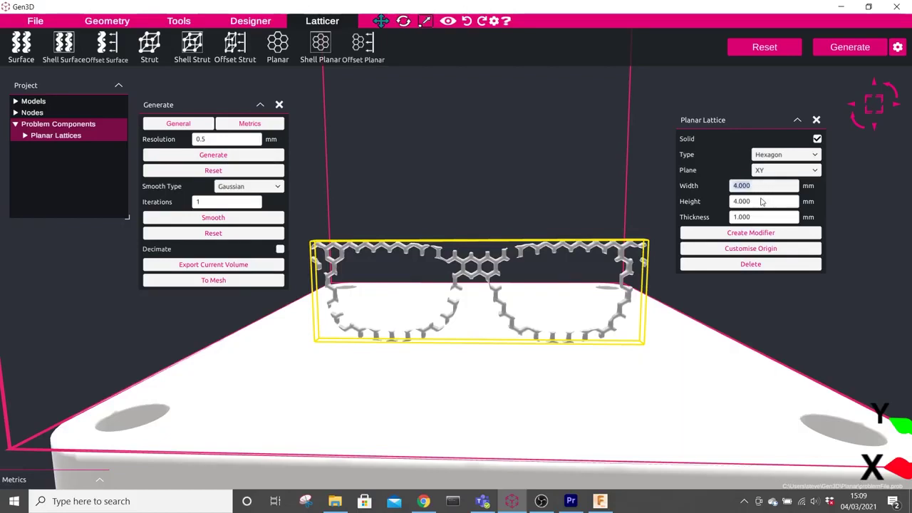
pyautogui.write('2')
pyautogui.doubleClick(762, 202)
pyautogui.write('2')
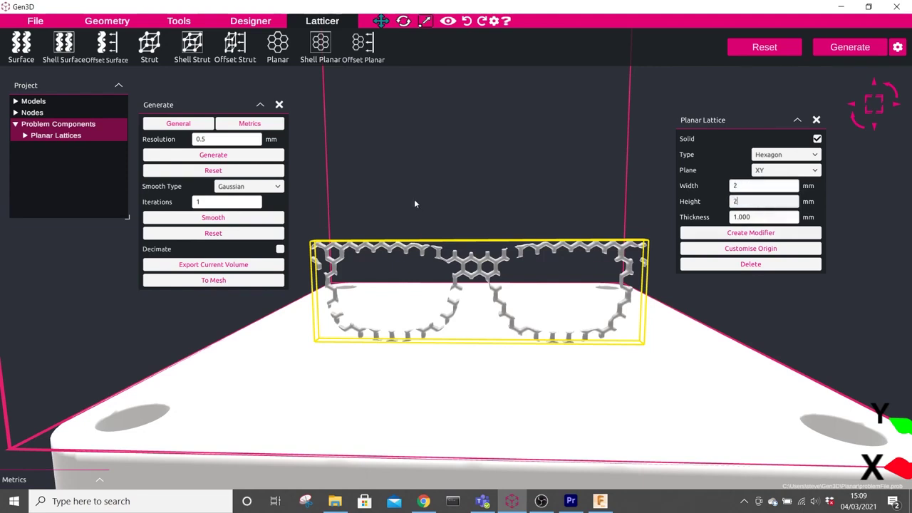
pyautogui.click(243, 156)
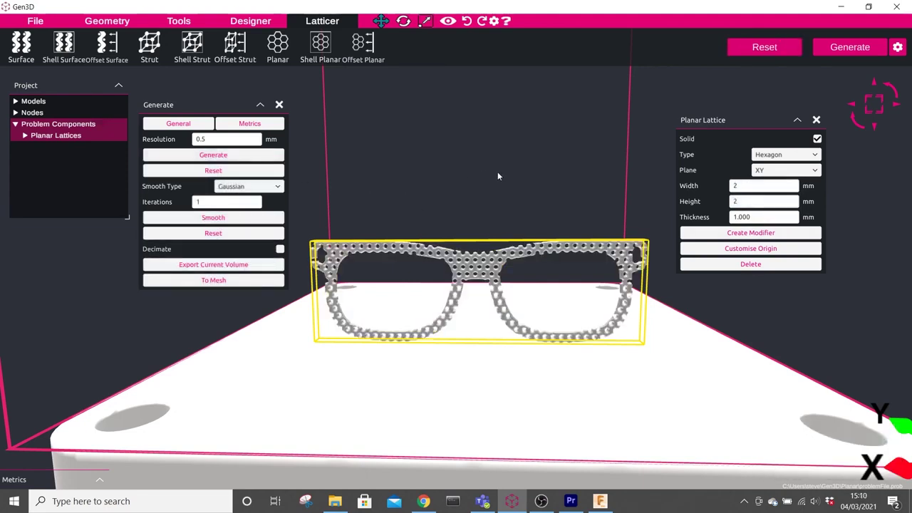
# Step: Set the planar lattice's cell width and height to 1.5 mm and its thickness to 0.5 mm
pyautogui.doubleClick(744, 191)
pyautogui.write('1.5')
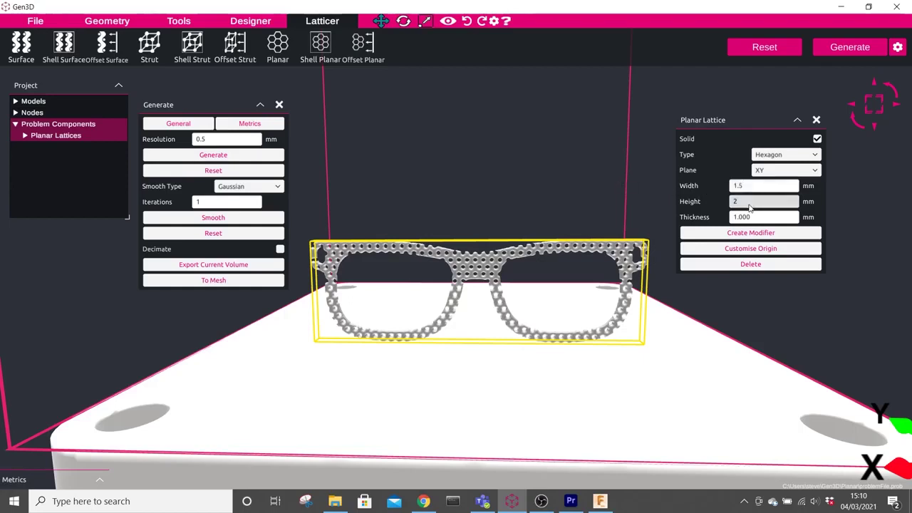
pyautogui.doubleClick(750, 203)
pyautogui.write('1.5')
pyautogui.doubleClick(755, 217)
pyautogui.write('0')
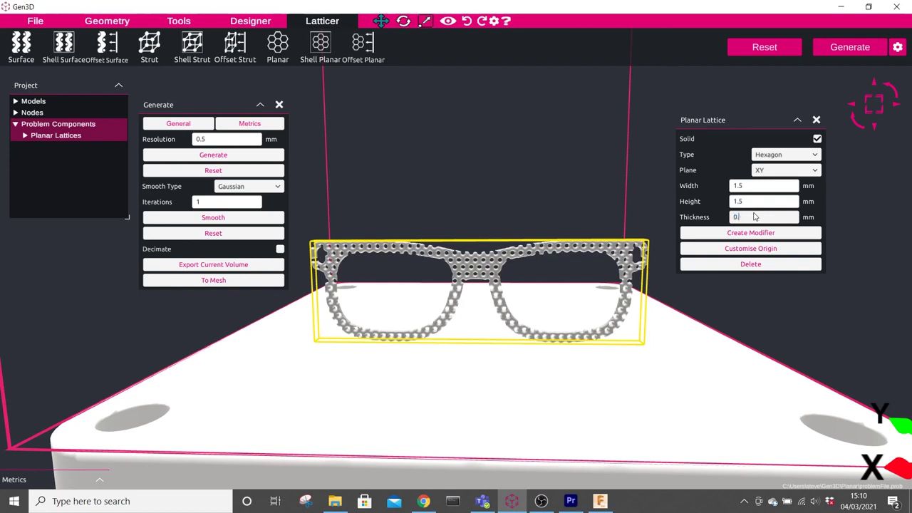
pyautogui.write('.5')
# Step: Set the generation resolution to 0.2 mm, regenerate the lattice and view the frame up close
pyautogui.doubleClick(223, 140)
pyautogui.write('0')
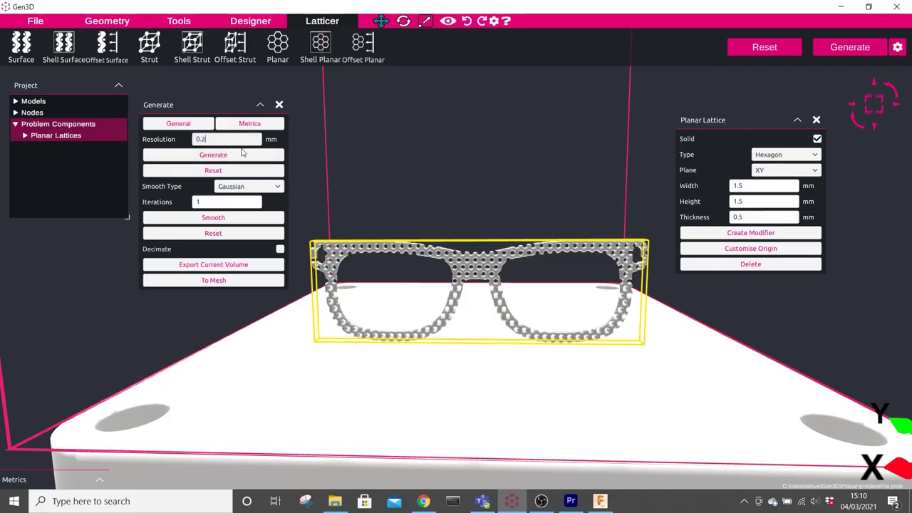
pyautogui.click(239, 154)
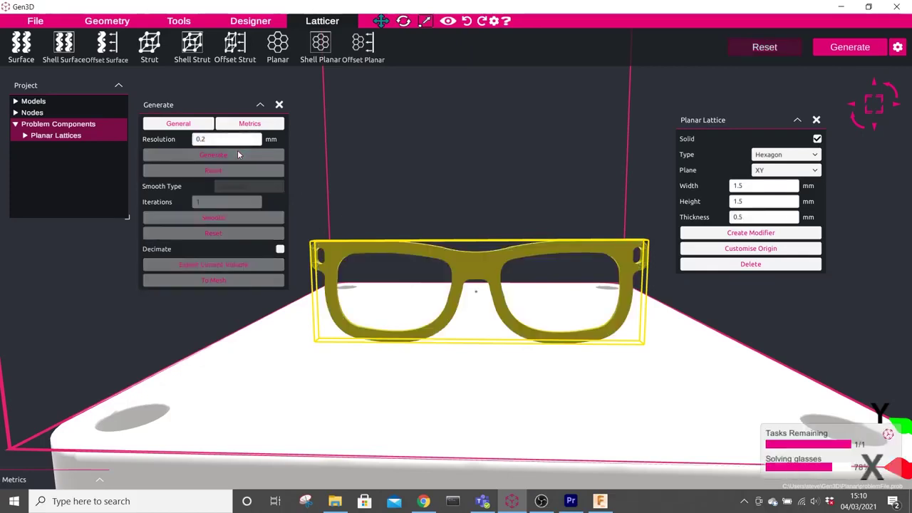
pyautogui.scroll(2, 376, 326)
pyautogui.scroll(1, 376, 327)
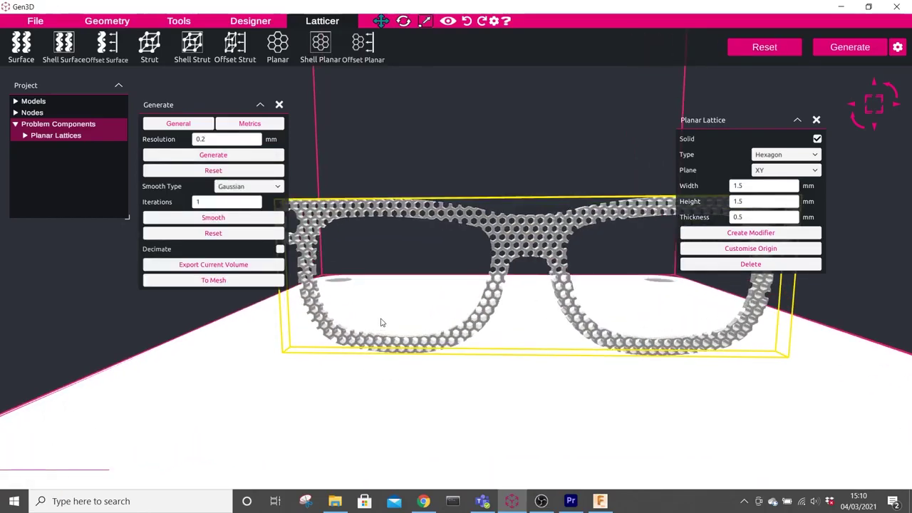
pyautogui.scroll(2, 528, 253)
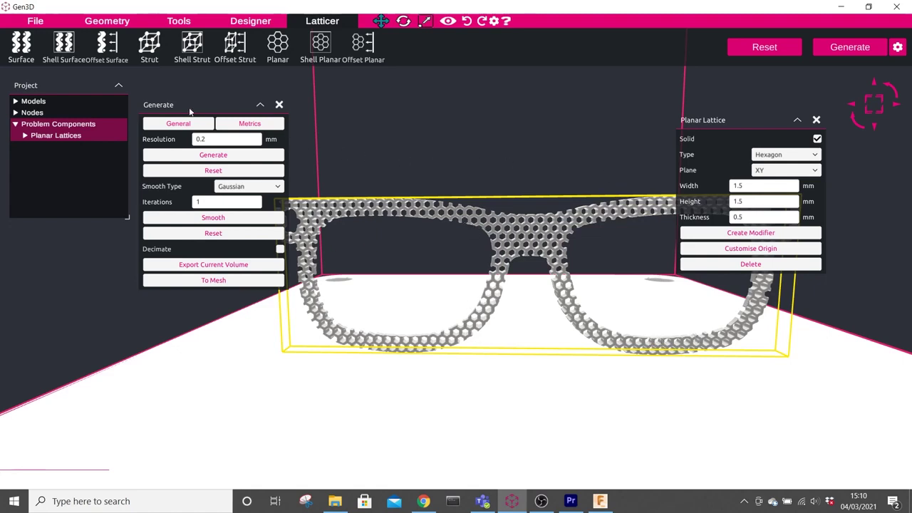
# Step: Reset the generated lattice to the original frame model and close the generation and lattice settings
pyautogui.moveTo(191, 111); pyautogui.dragTo(158, 234)
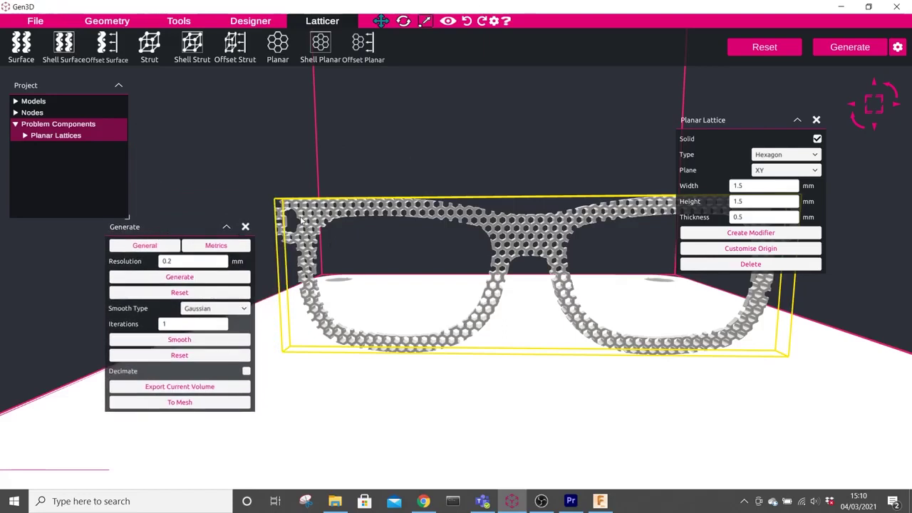
pyautogui.click(762, 49)
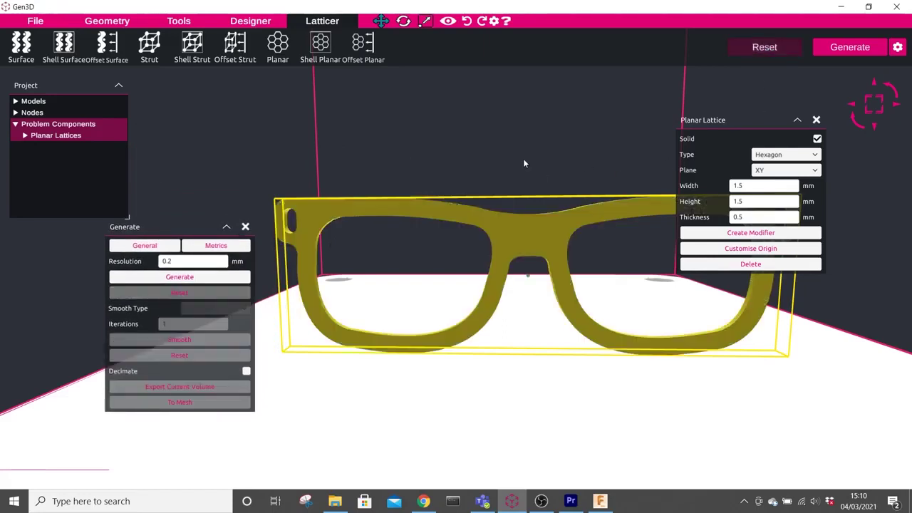
pyautogui.click(245, 227)
pyautogui.moveTo(421, 271); pyautogui.dragTo(421, 285)
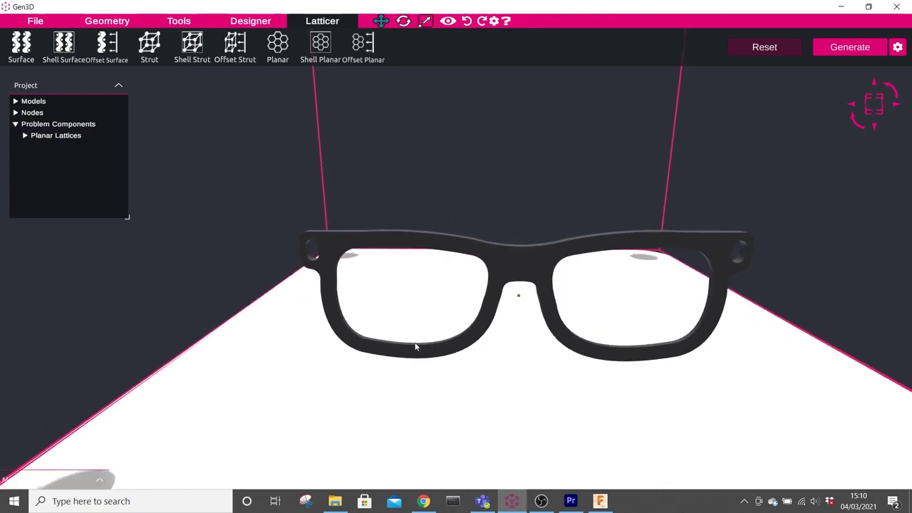
# Step: Select the frame's upper edge face, with the crease angle set to 28 so the whole edge is included
pyautogui.click(120, 24)
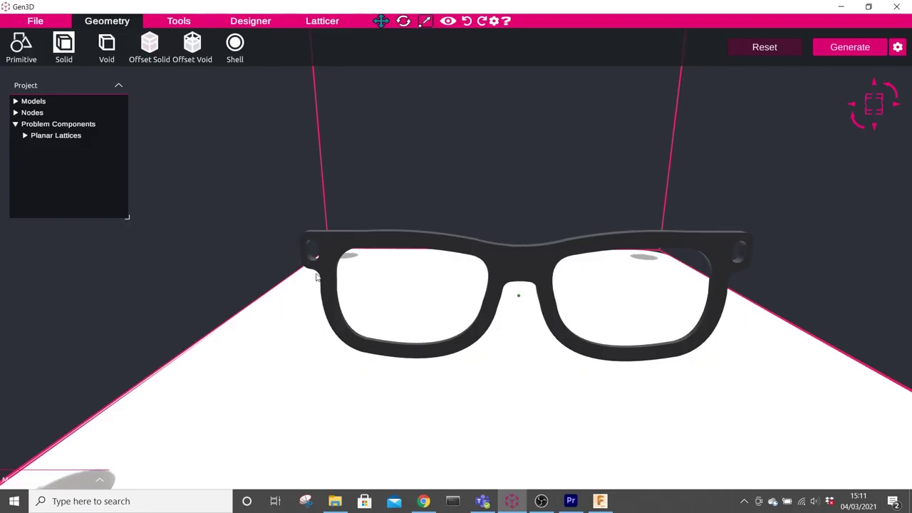
pyautogui.moveTo(318, 275); pyautogui.dragTo(340, 277, button='middle')
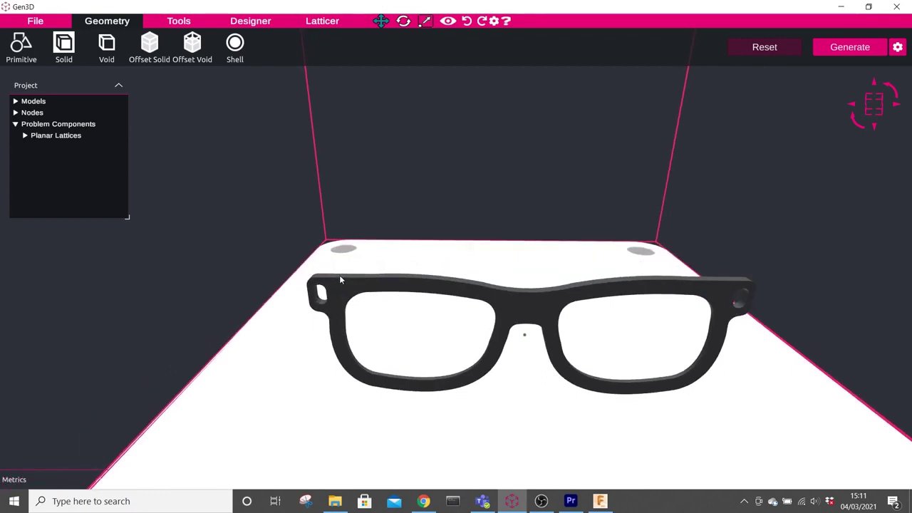
pyautogui.click(340, 278)
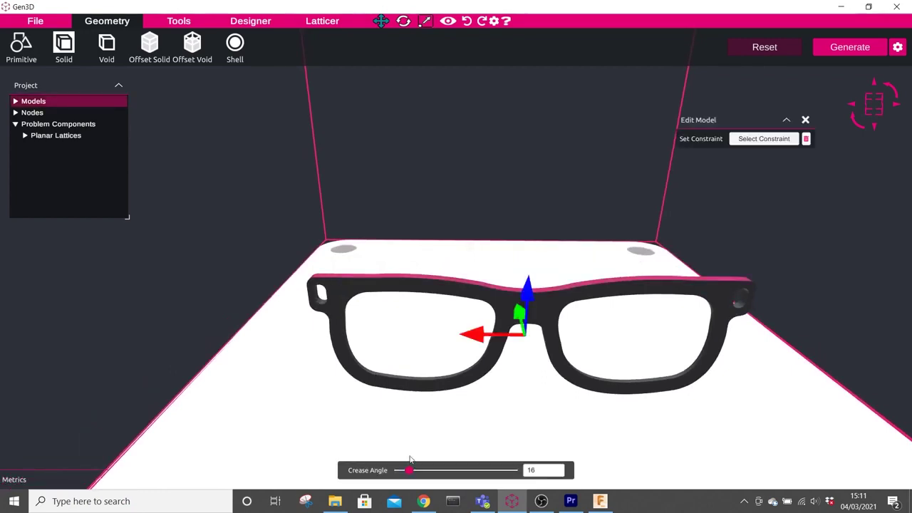
pyautogui.moveTo(410, 471); pyautogui.dragTo(396, 474)
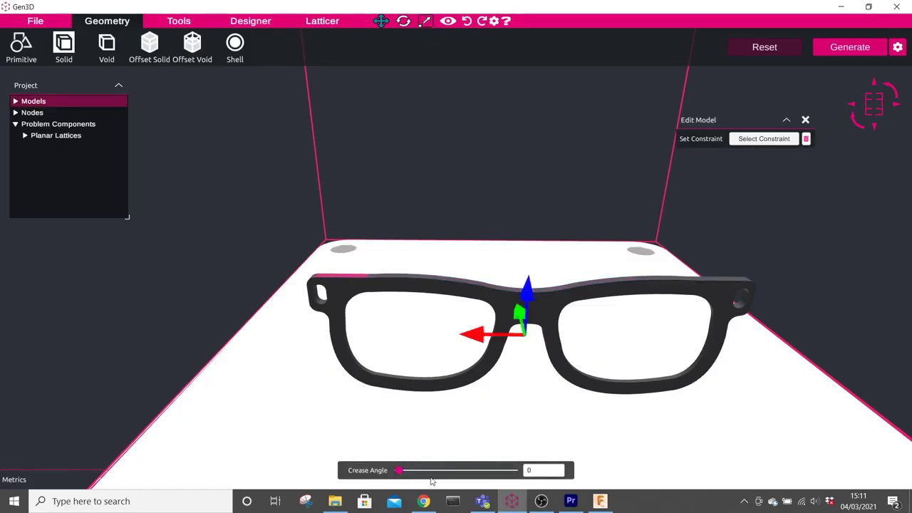
pyautogui.scroll(1, 326, 303)
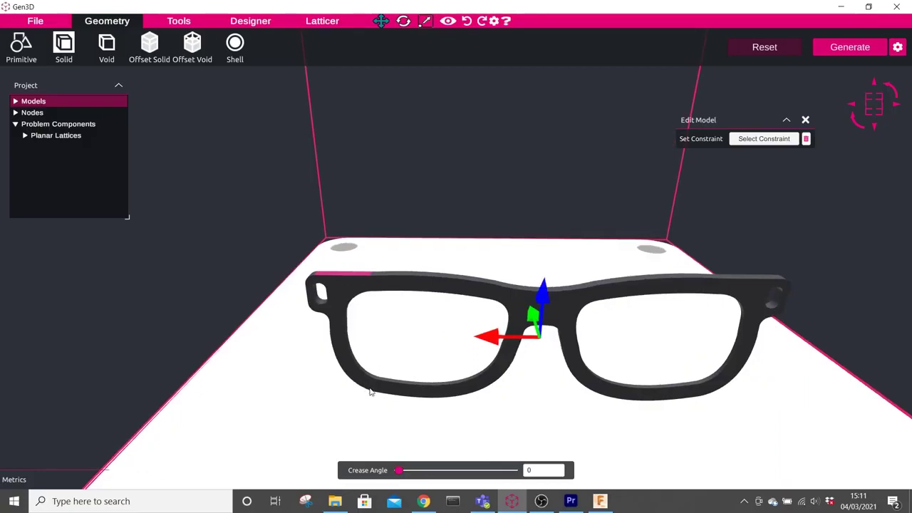
pyautogui.moveTo(399, 470); pyautogui.dragTo(417, 472)
pyautogui.moveTo(369, 407)
pyautogui.mouseDown()
pyautogui.moveTo(454, 381)
pyautogui.moveTo(505, 385)
pyautogui.moveTo(360, 401)
pyautogui.mouseUp()
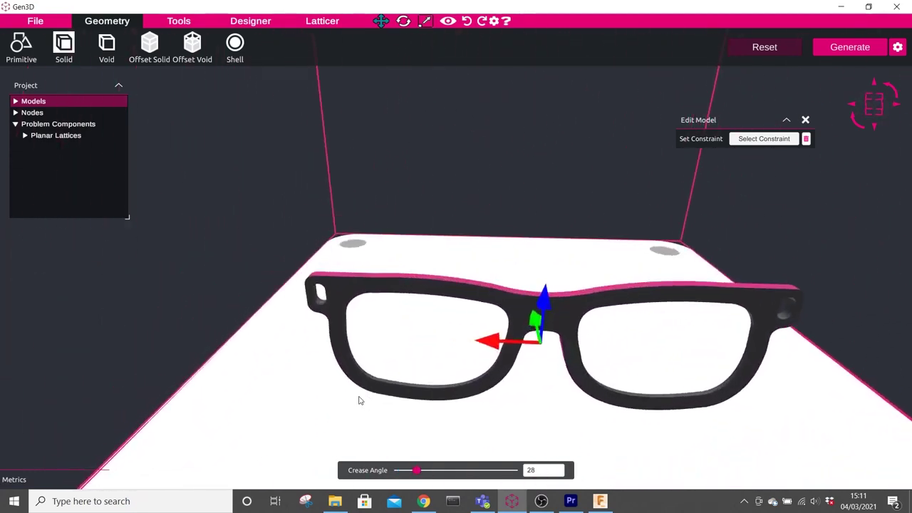
# Step: Add the inner faces of both lens openings and the hinge holes to the face selection
pyautogui.click(404, 387)
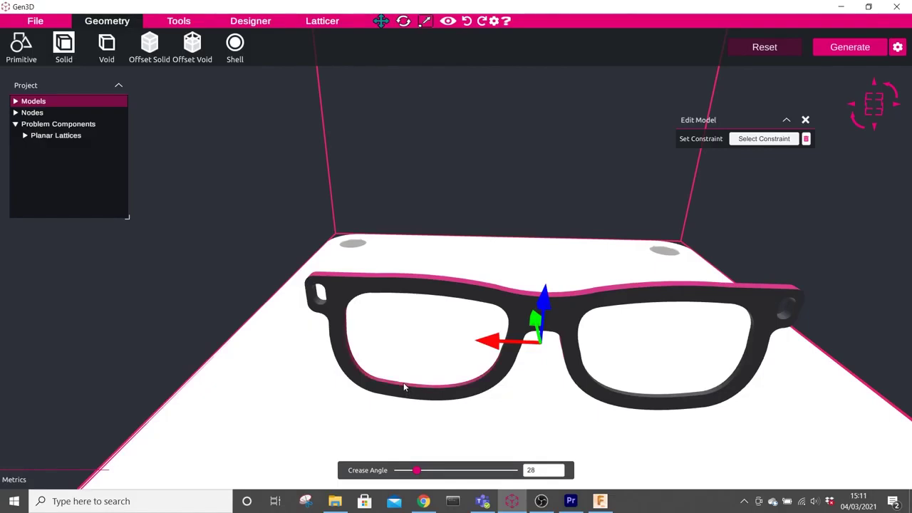
pyautogui.click(642, 395)
pyautogui.click(787, 319)
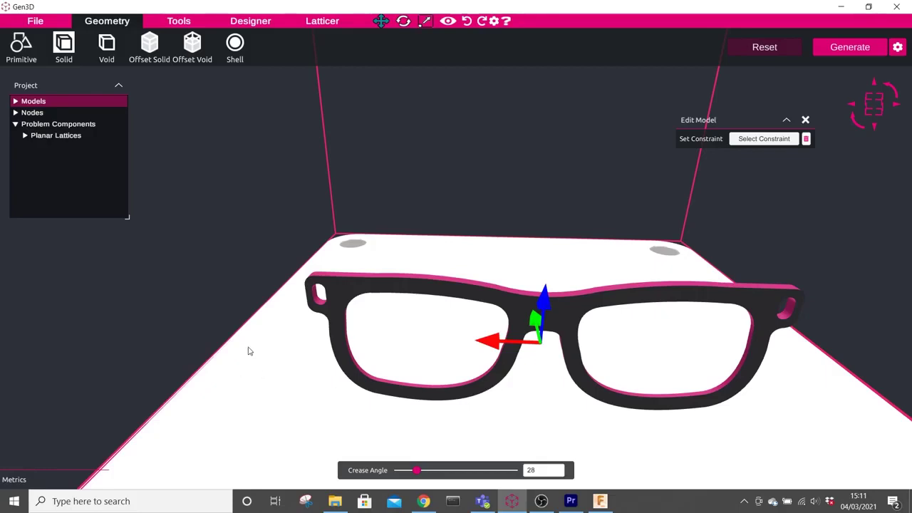
# Step: Create an offset solid from the selected edge faces and set its offset to 0.5 mm
pyautogui.click(148, 46)
pyautogui.click(63, 137)
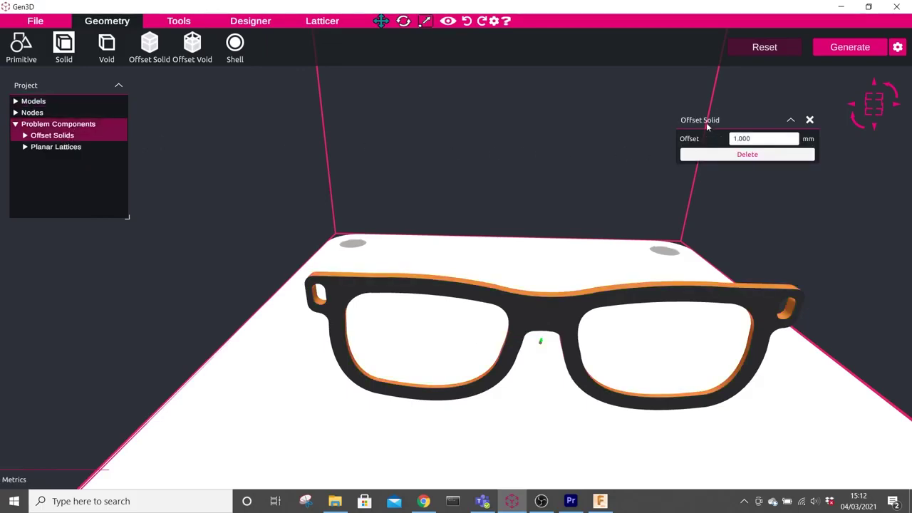
pyautogui.moveTo(707, 126); pyautogui.dragTo(523, 104)
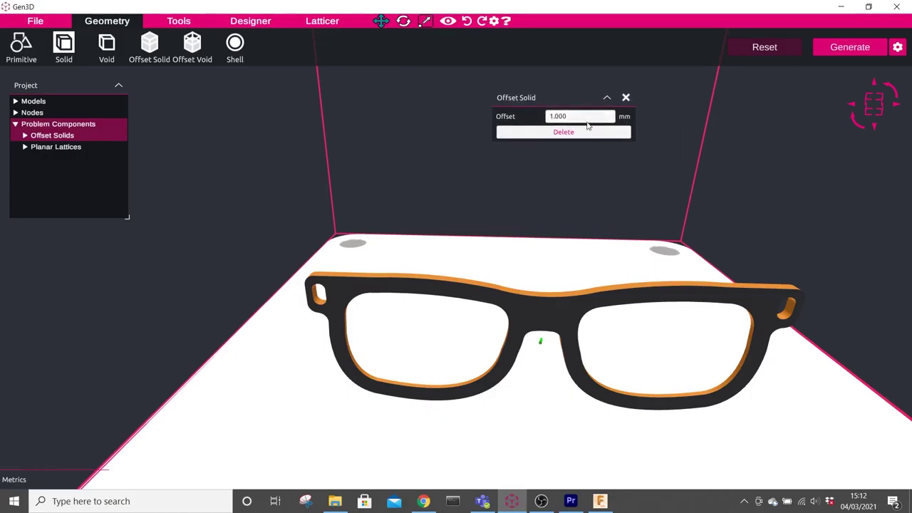
pyautogui.click(583, 121)
pyautogui.write('0.5')
pyautogui.click(416, 126)
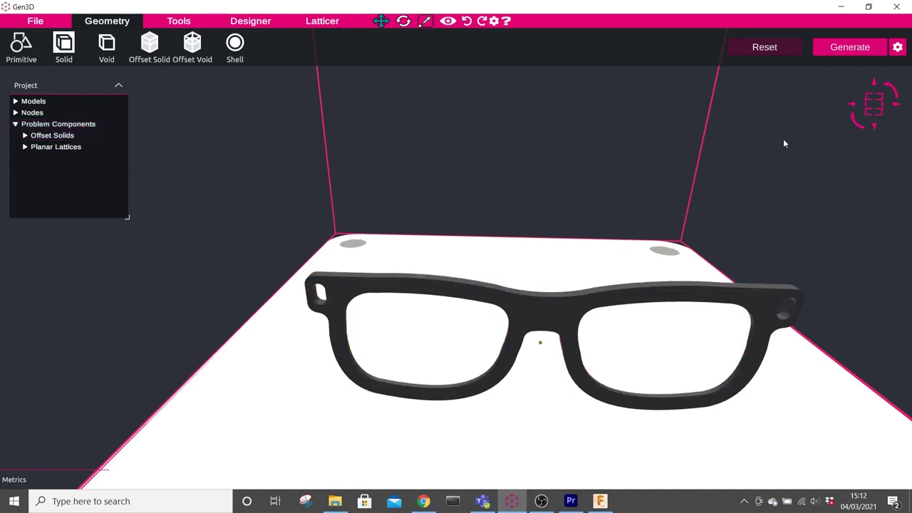
# Step: Generate the frame with its lattice and offset solid, and inspect it from different angles
pyautogui.click(844, 52)
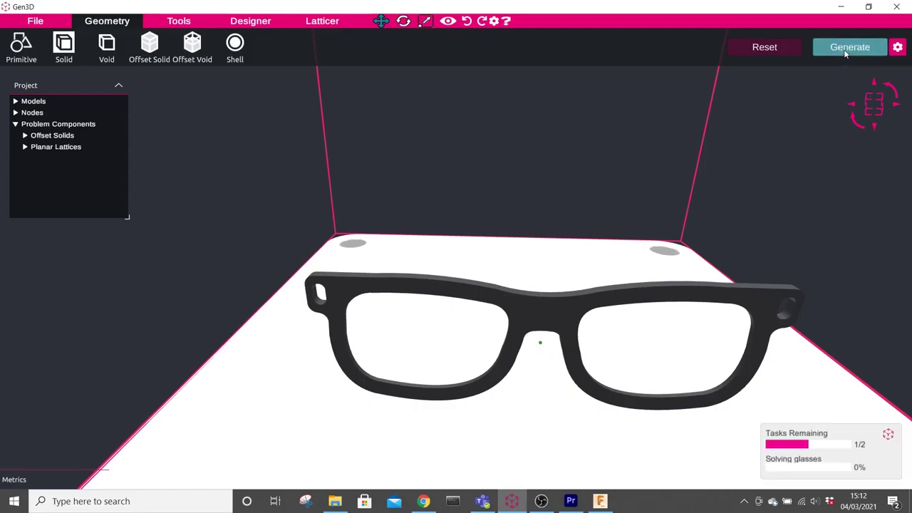
pyautogui.moveTo(490, 226); pyautogui.dragTo(618, 340, button='middle')
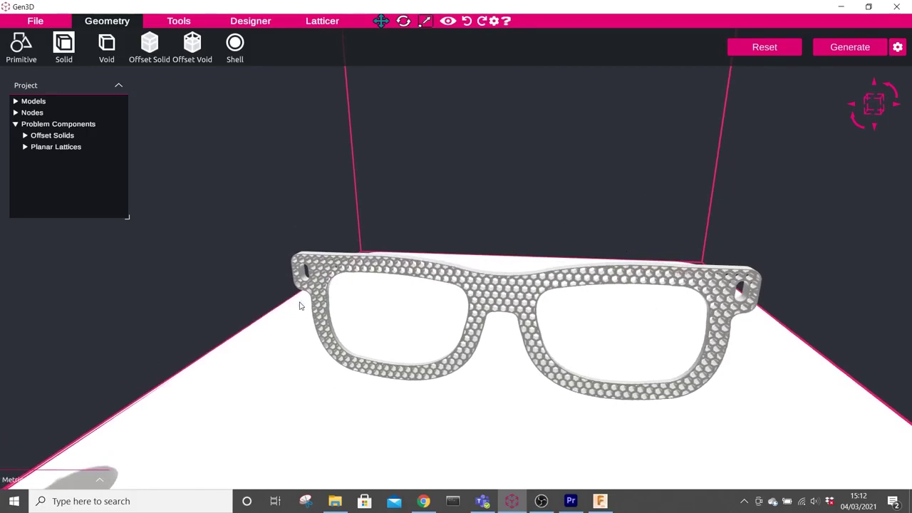
pyautogui.moveTo(364, 336); pyautogui.dragTo(386, 318, button='middle')
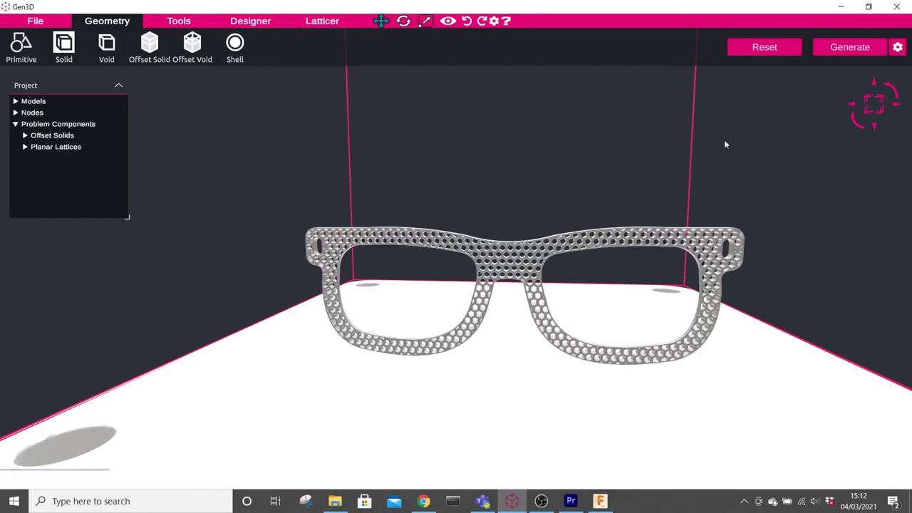
# Step: Open the generation settings and enable decimation for the generated frame
pyautogui.click(898, 48)
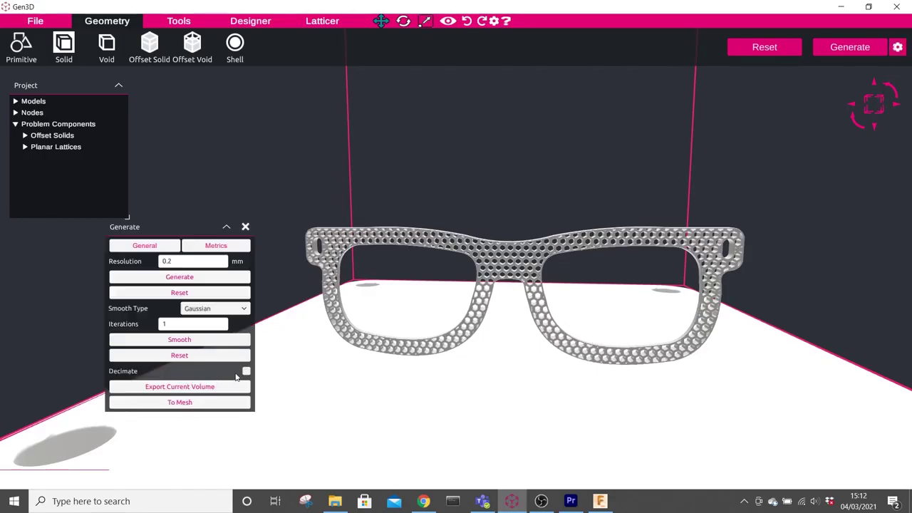
pyautogui.click(246, 371)
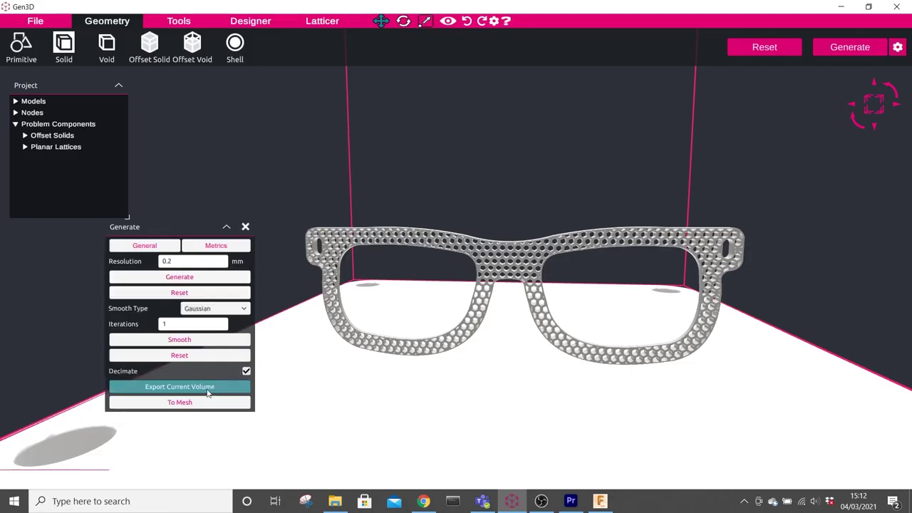